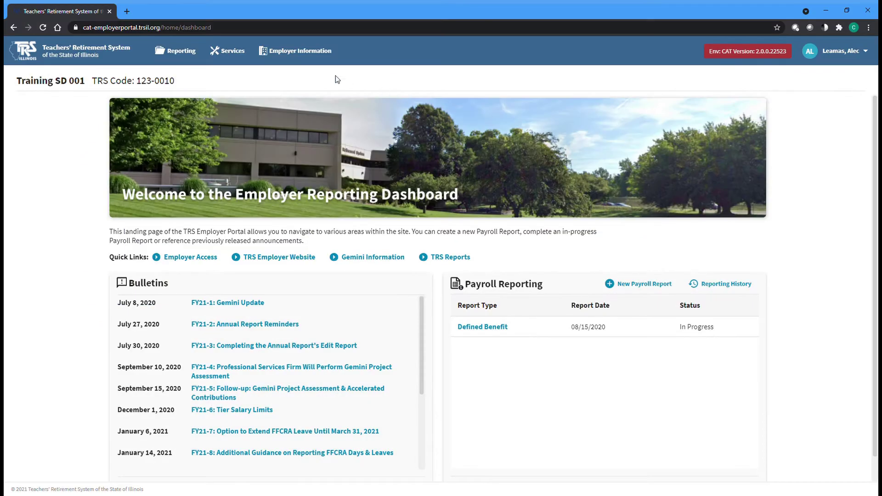
From the Employer Reporting Dashboard, open the Employer Information menu in the top navigation.
{"action": "left_click", "coordinate": [290, 59]}
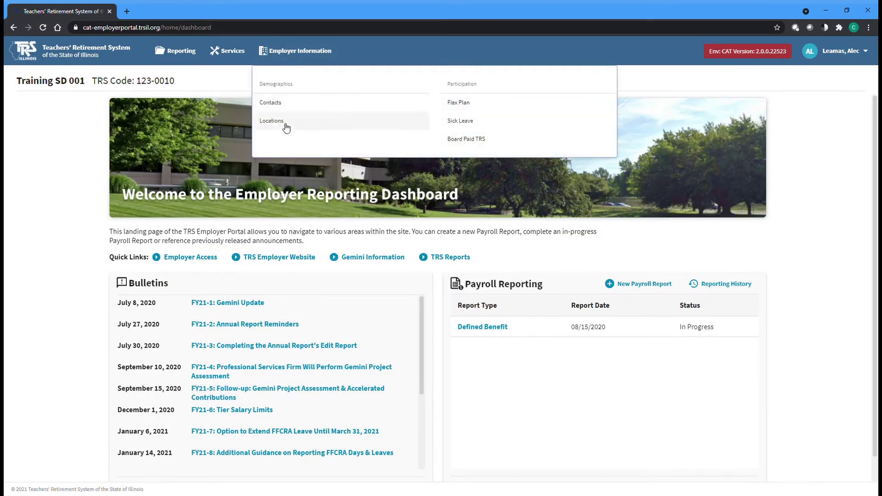
Go to the Locations page under Demographics and bring up the primary location's actions.
{"action": "left_click", "coordinate": [320, 121]}
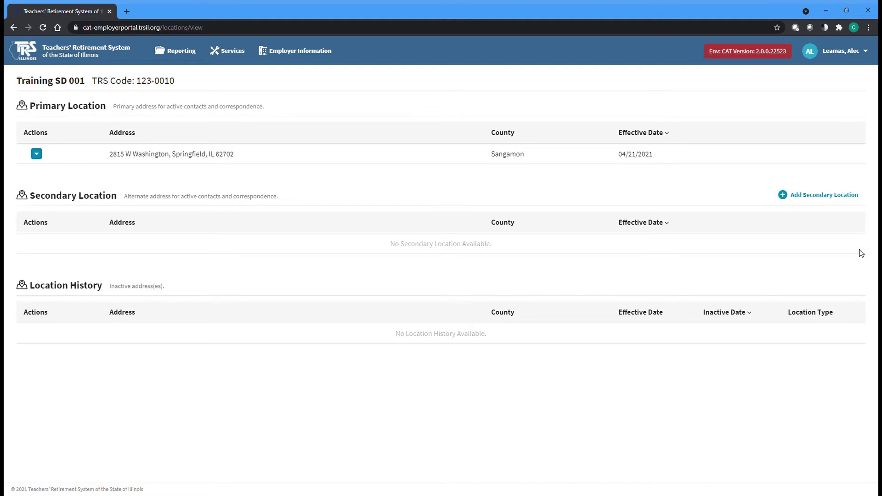
{"action": "left_click", "coordinate": [41, 159]}
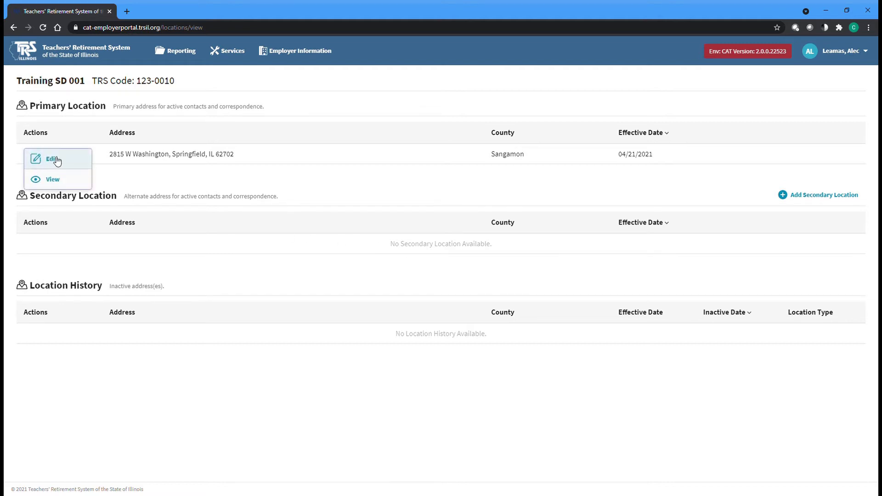
Edit the primary location to add PO Box 19253 as Address Line 2 and save it.
{"action": "left_click", "coordinate": [81, 160]}
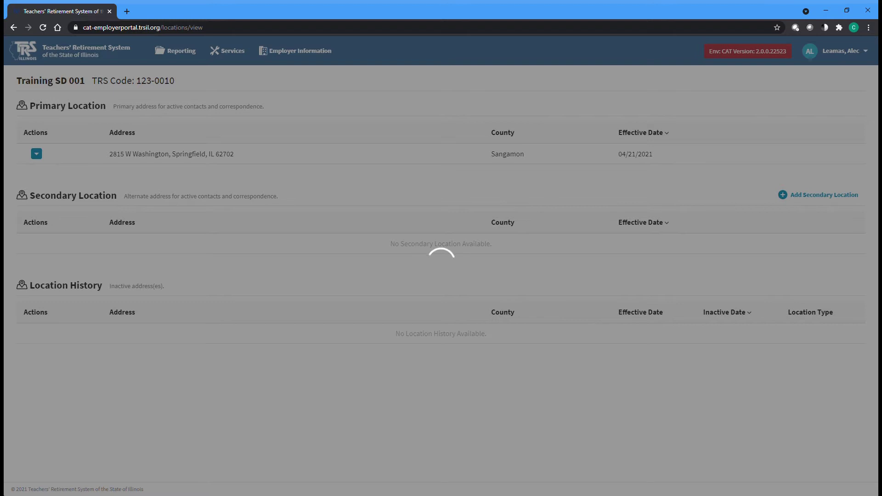
{"action": "left_click", "coordinate": [456, 219]}
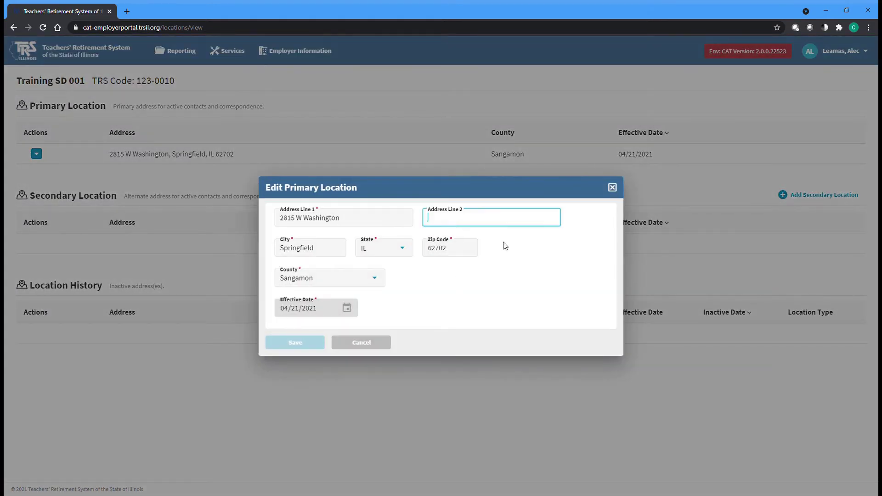
{"action": "type", "text": "PO Box 19253"}
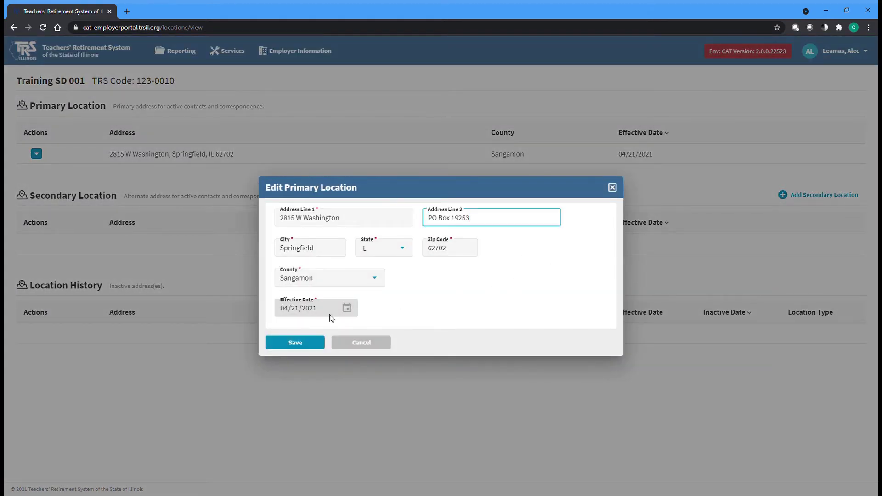
{"action": "left_click", "coordinate": [297, 348]}
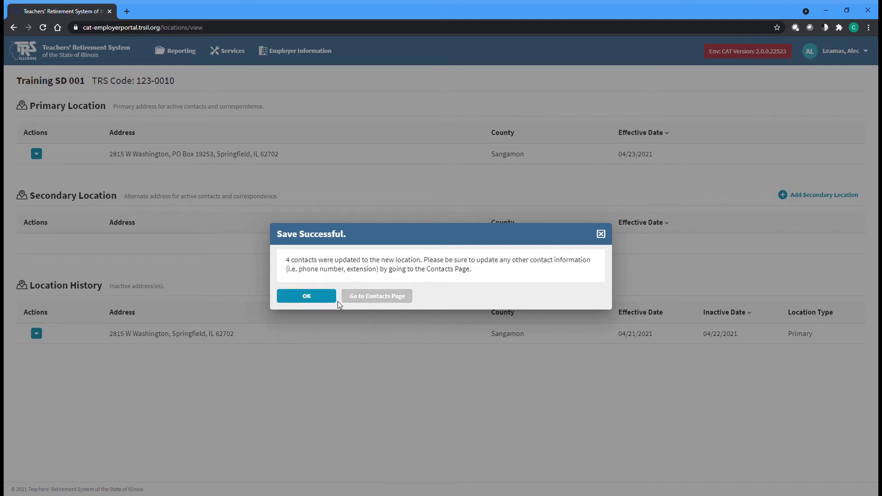
{"action": "left_click", "coordinate": [309, 297]}
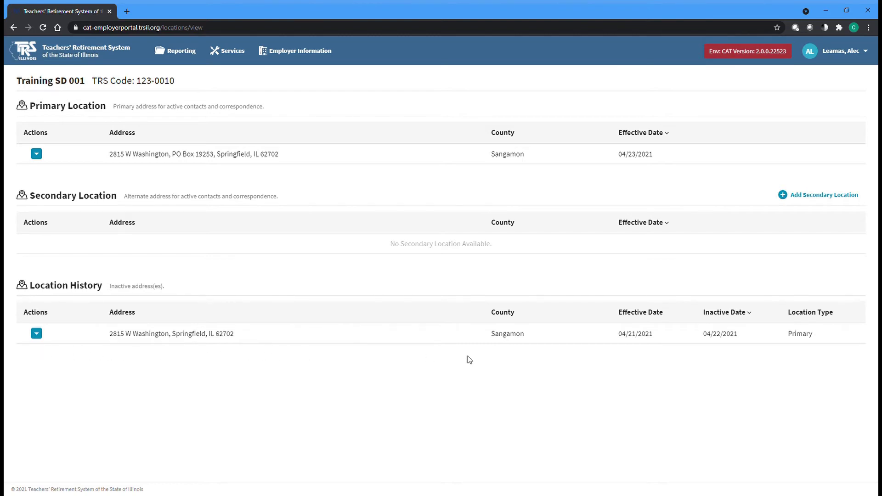
{"action": "left_click", "coordinate": [816, 200]}
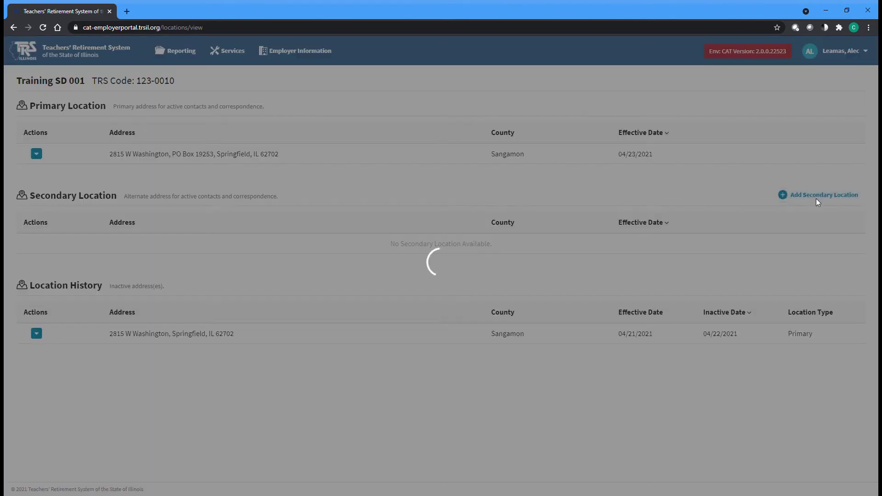
{"action": "left_click", "coordinate": [298, 219]}
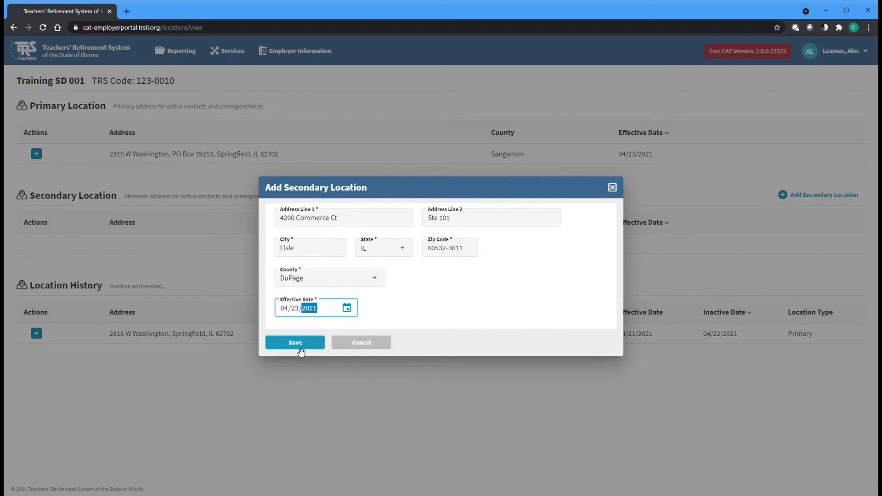
{"action": "left_click", "coordinate": [300, 348]}
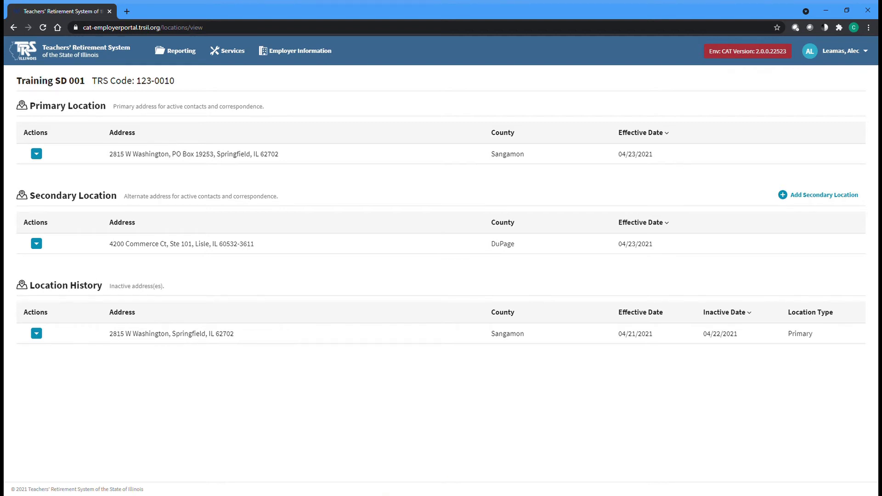
Inactivate the Lisle secondary location and confirm, moving it into location history.
{"action": "left_click", "coordinate": [37, 249]}
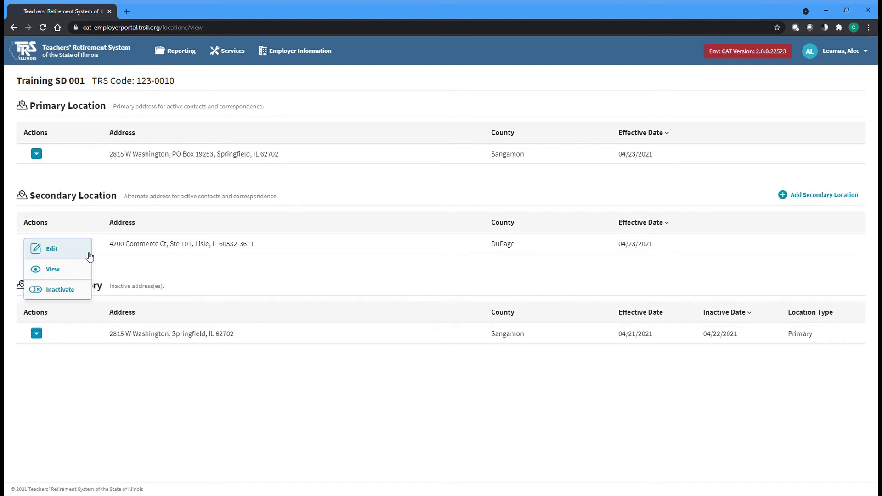
{"action": "left_click", "coordinate": [59, 294]}
{"action": "left_click", "coordinate": [348, 296]}
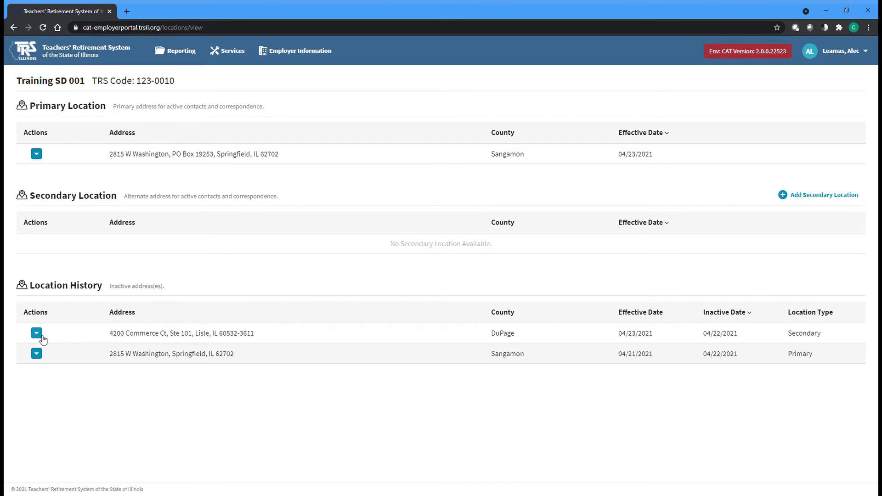
Reactivate the Lisle address from Location History so it is the secondary location again.
{"action": "left_click", "coordinate": [41, 336]}
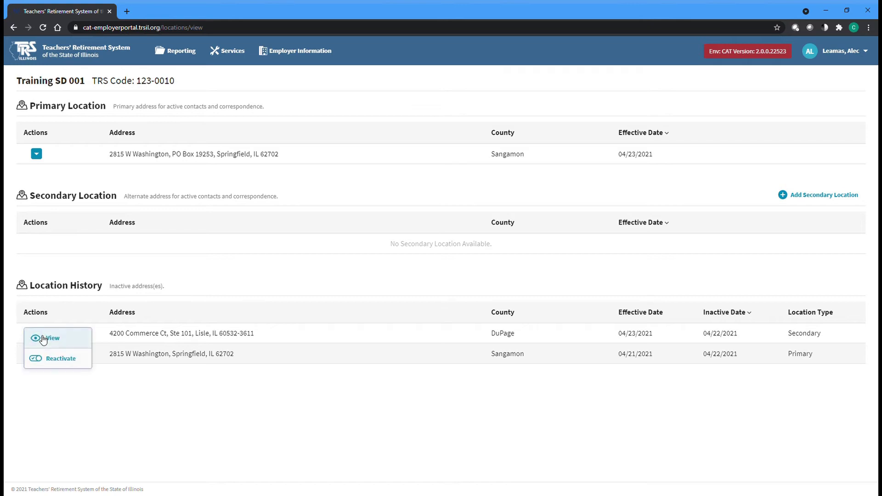
{"action": "left_click", "coordinate": [86, 365]}
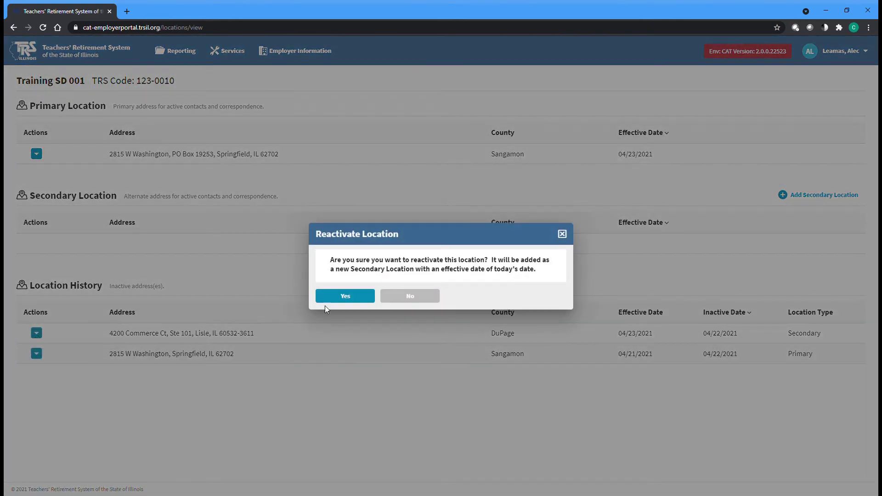
{"action": "left_click", "coordinate": [347, 298]}
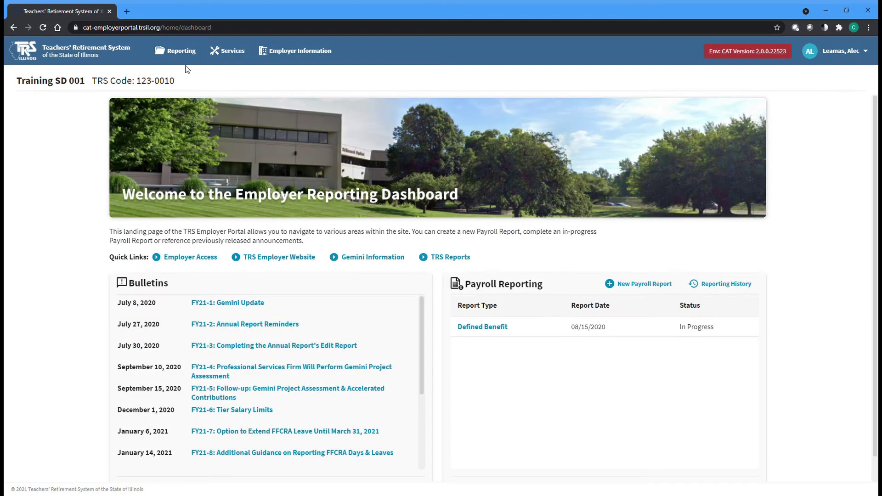
Go to the Banking page via the Reporting menu.
{"action": "left_click", "coordinate": [178, 53]}
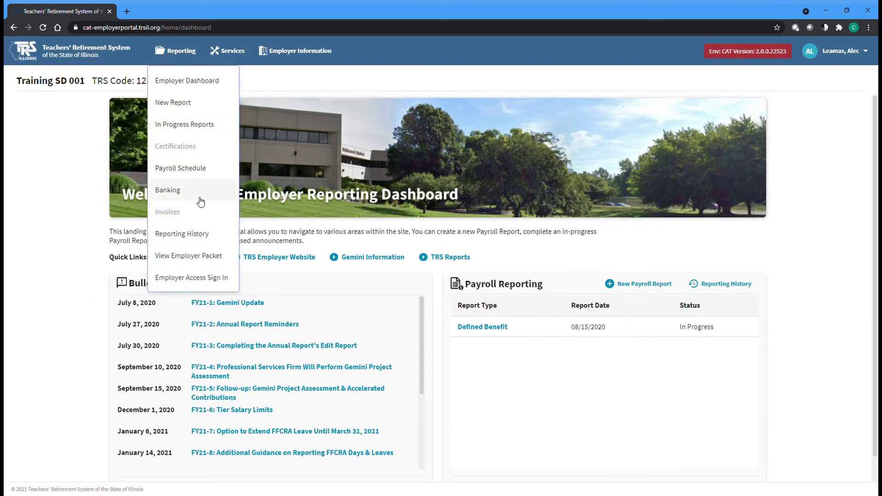
{"action": "left_click", "coordinate": [171, 198]}
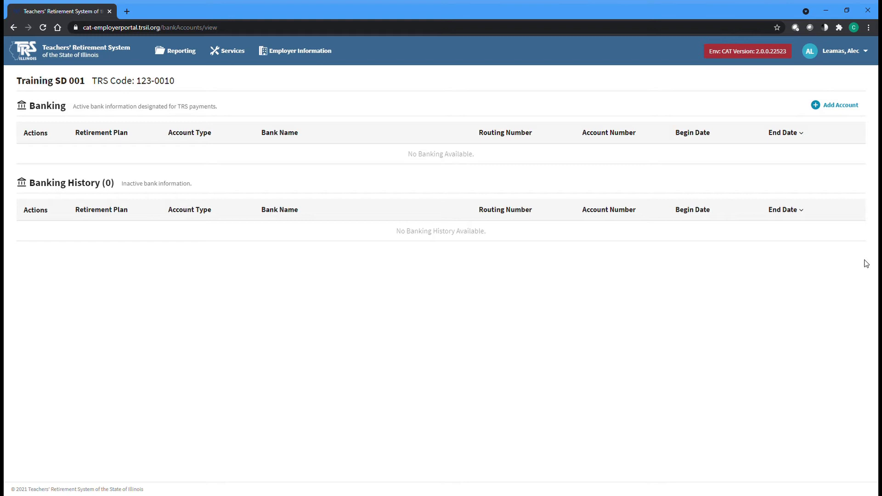
Start a new bank account with routing 071000013 (JPMorgan Chase Bank) and enter the account number.
{"action": "left_click", "coordinate": [832, 112]}
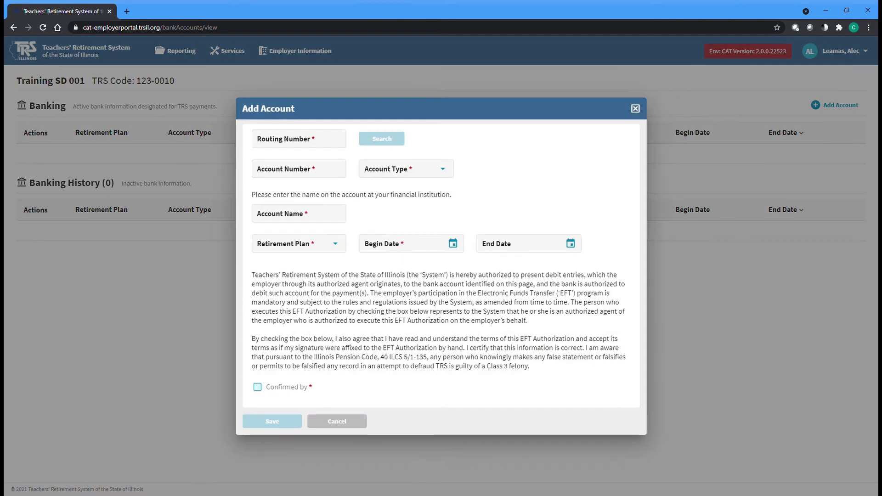
{"action": "left_click", "coordinate": [264, 140]}
{"action": "type", "text": "071000013"}
{"action": "left_click", "coordinate": [375, 142]}
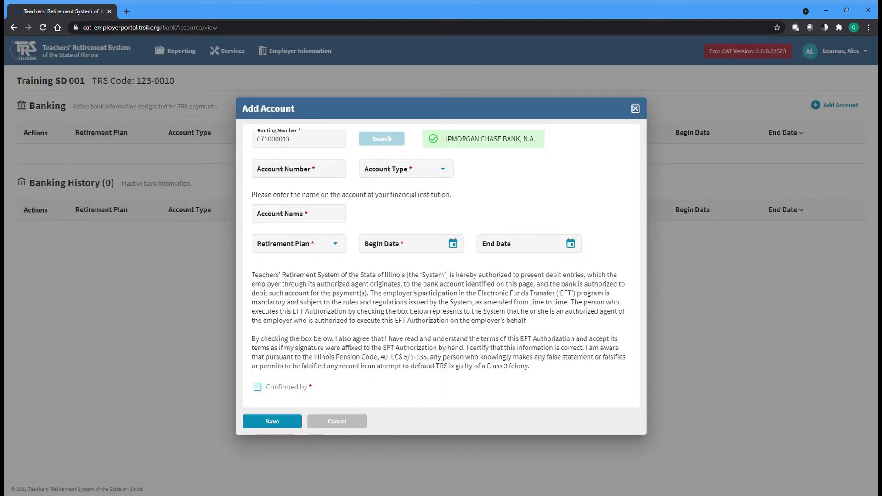
{"action": "left_click", "coordinate": [267, 170]}
{"action": "type", "text": "1234567890"}
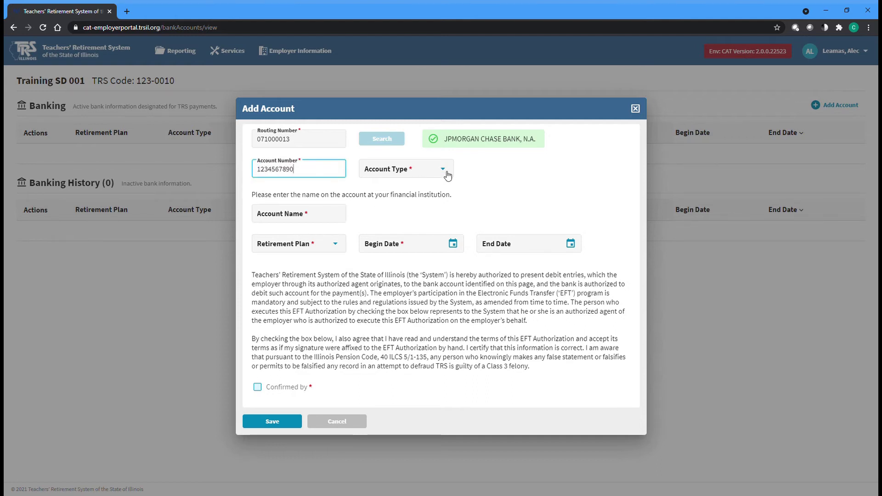
Make it a Checking account 'Training SD 001' for All plans, beginning 04/23/2021, confirmed and saved.
{"action": "left_click", "coordinate": [448, 175]}
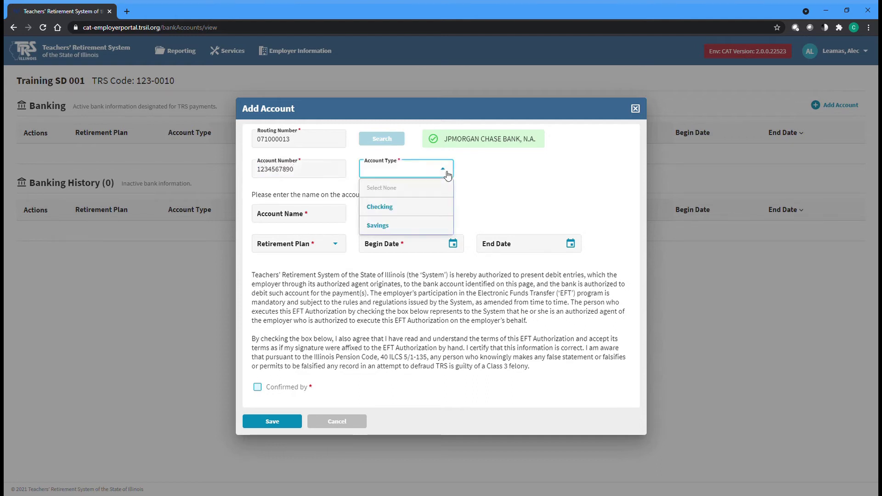
{"action": "left_click", "coordinate": [452, 207]}
{"action": "left_click", "coordinate": [298, 214]}
{"action": "type", "text": "Training SD 001"}
{"action": "left_click", "coordinate": [334, 248]}
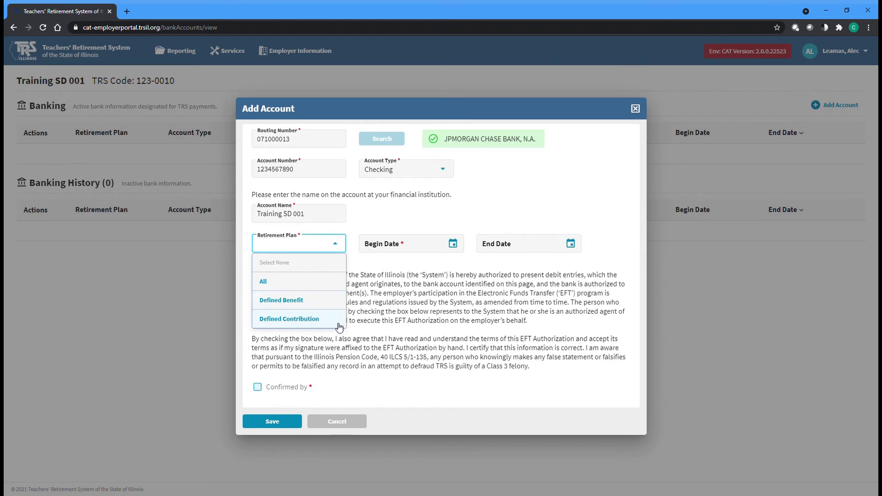
{"action": "left_click", "coordinate": [343, 288]}
{"action": "key", "text": "Tab"}
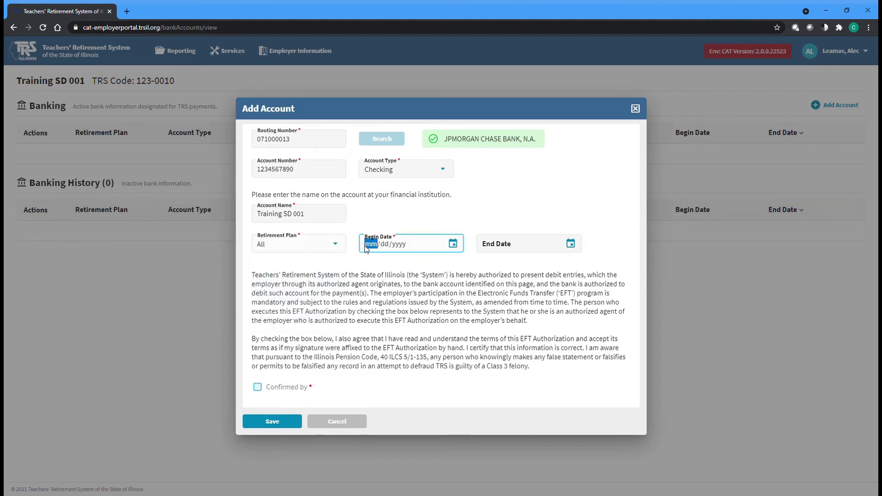
{"action": "type", "text": "04232021"}
{"action": "left_click", "coordinate": [261, 280]}
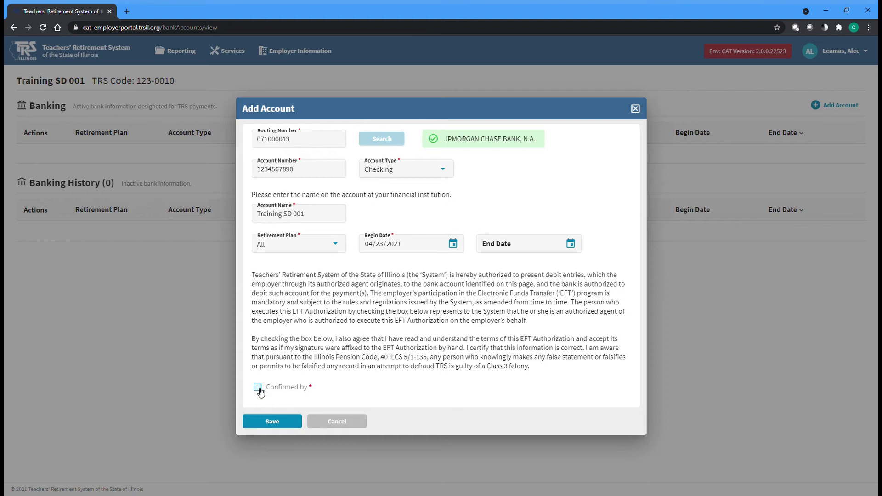
{"action": "left_click", "coordinate": [257, 387]}
{"action": "left_click", "coordinate": [274, 427]}
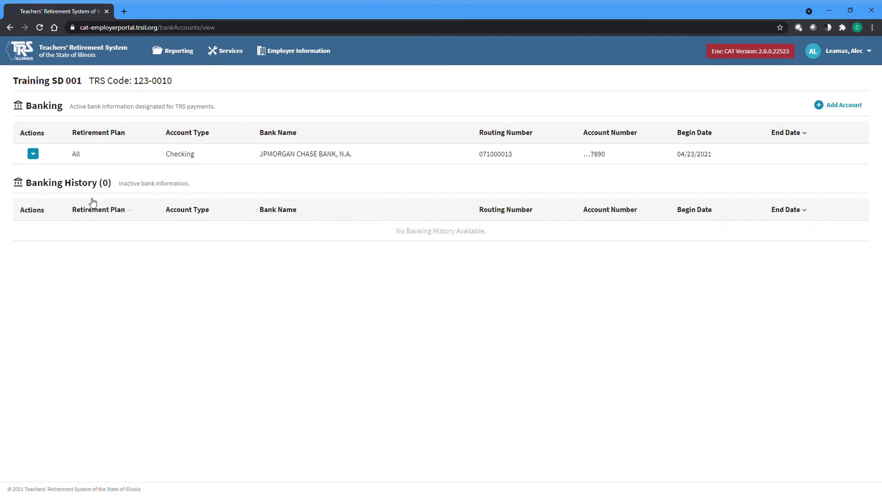
Review the bank account's edit form, cancel without changes, and return to the Employer Information menu.
{"action": "left_click", "coordinate": [33, 155]}
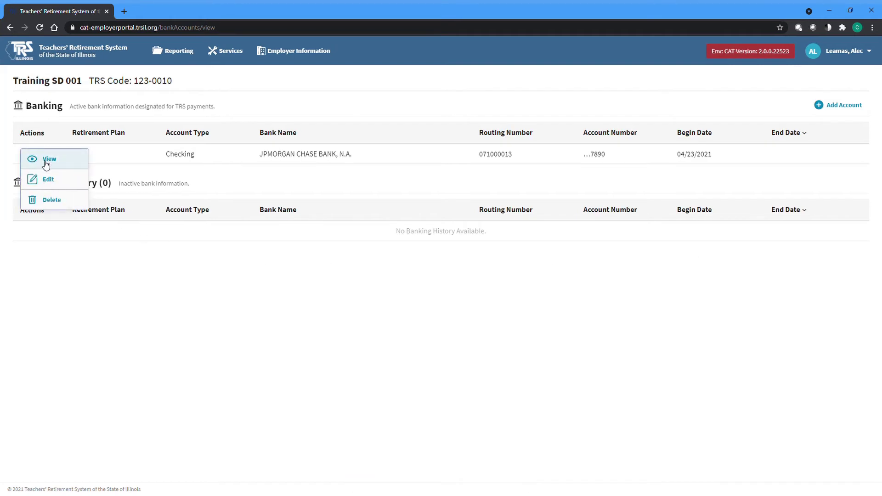
{"action": "left_click", "coordinate": [66, 179]}
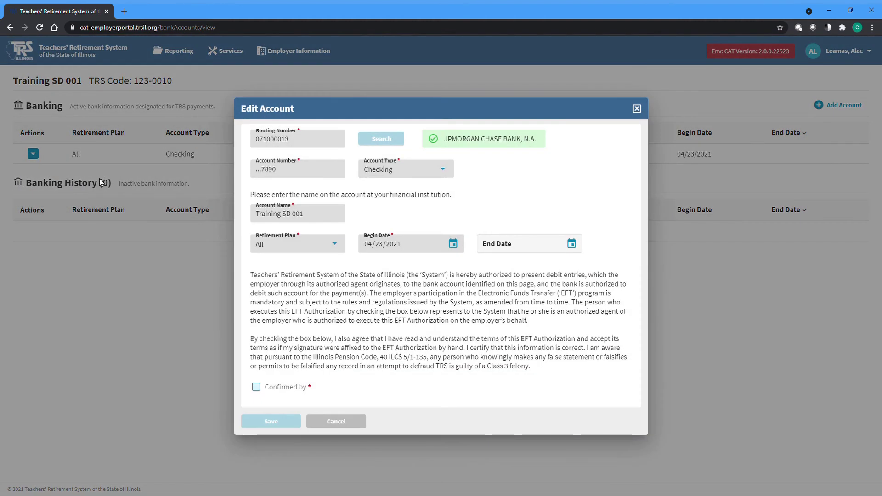
{"action": "left_click", "coordinate": [503, 242]}
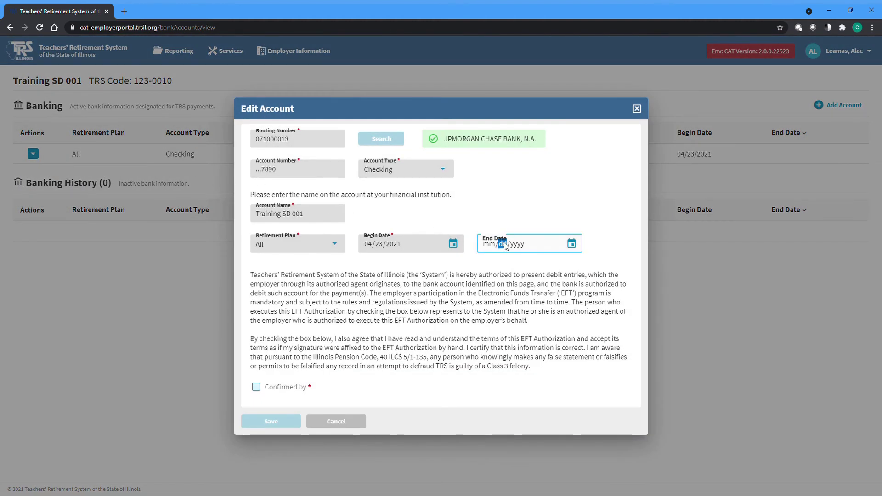
{"action": "left_click", "coordinate": [493, 248]}
{"action": "left_click", "coordinate": [360, 425]}
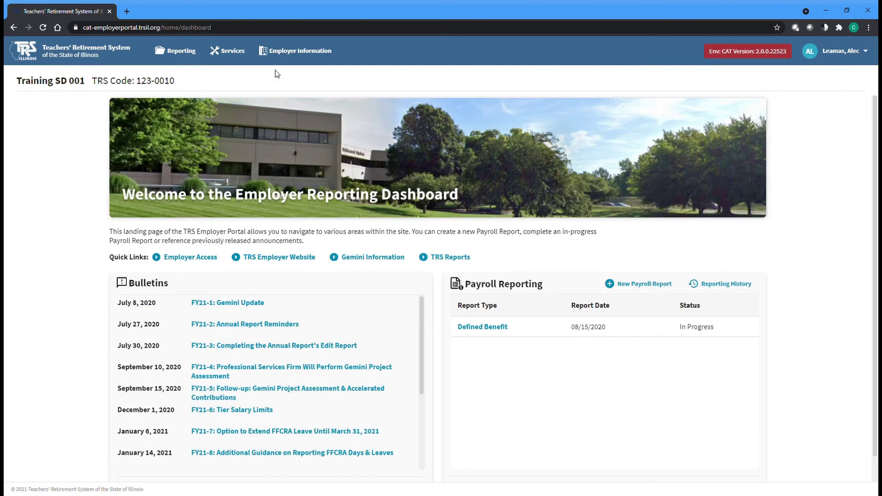
{"action": "left_click", "coordinate": [283, 59]}
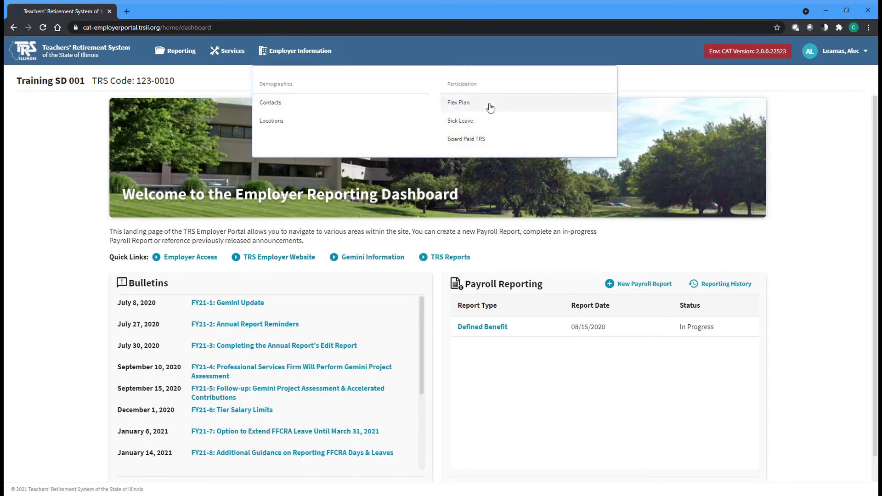
Go to the Sick Leave page under Participation and start a new sick leave entry.
{"action": "left_click", "coordinate": [509, 129]}
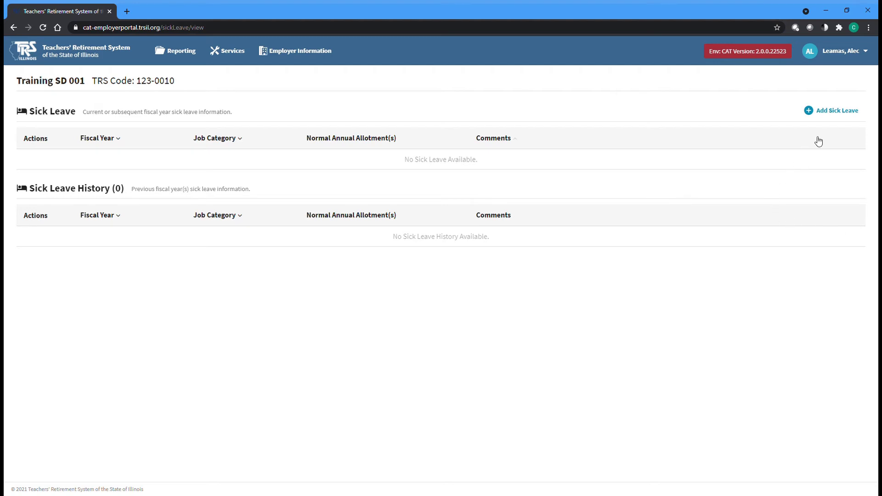
{"action": "left_click", "coordinate": [833, 118]}
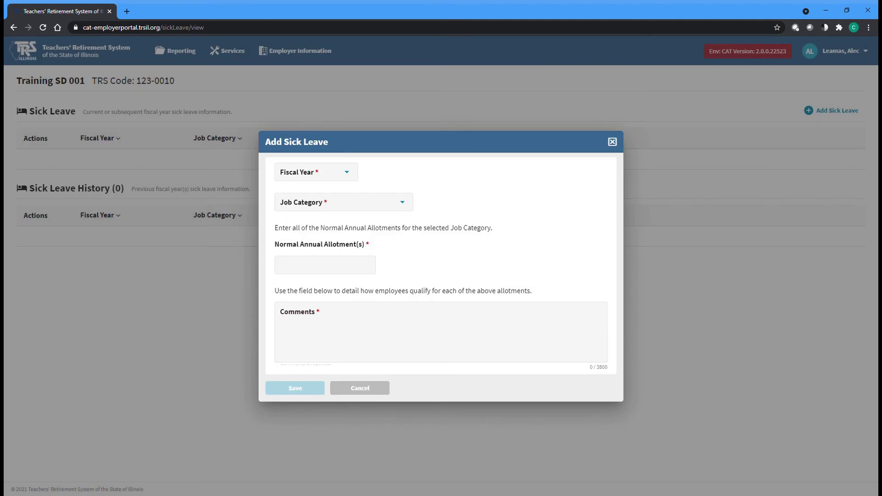
Set the new sick leave entry to fiscal year 2020 - 2021 and job category Teacher.
{"action": "left_click", "coordinate": [355, 178]}
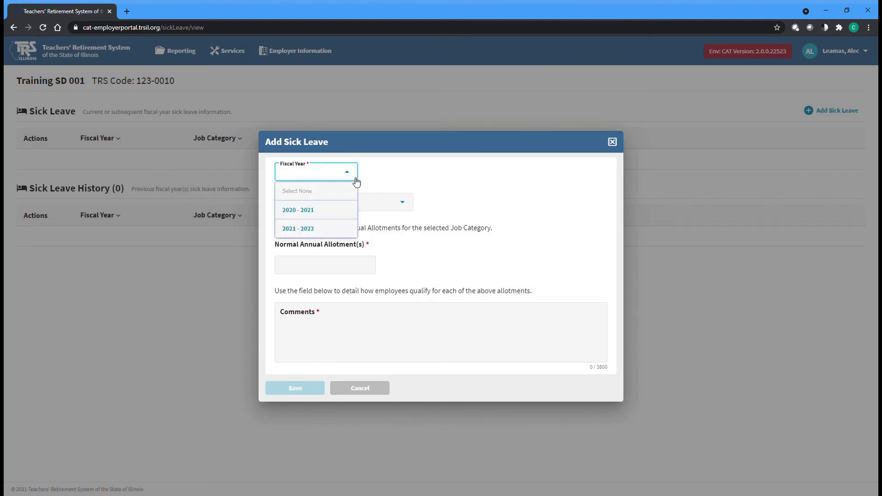
{"action": "left_click", "coordinate": [347, 212]}
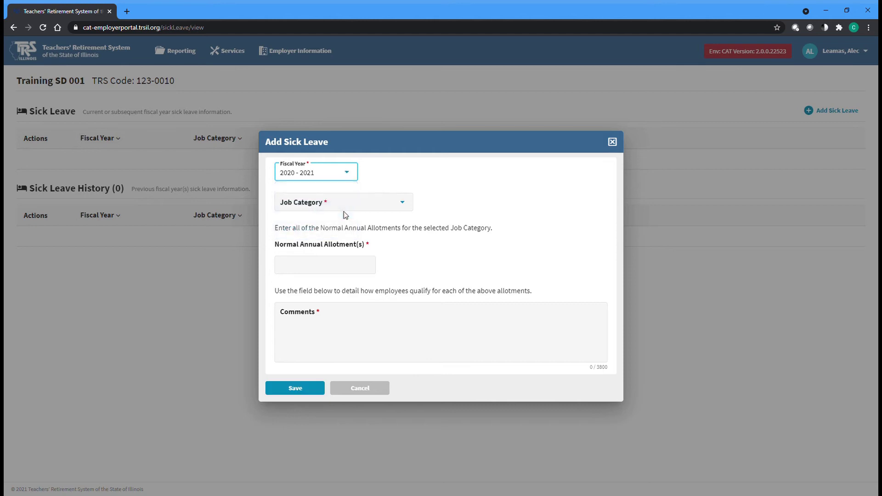
{"action": "left_click", "coordinate": [398, 206]}
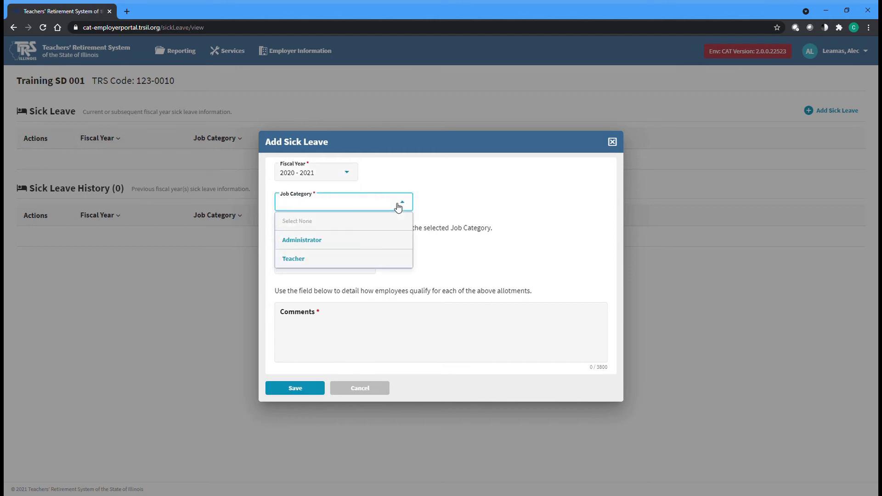
{"action": "left_click", "coordinate": [391, 260]}
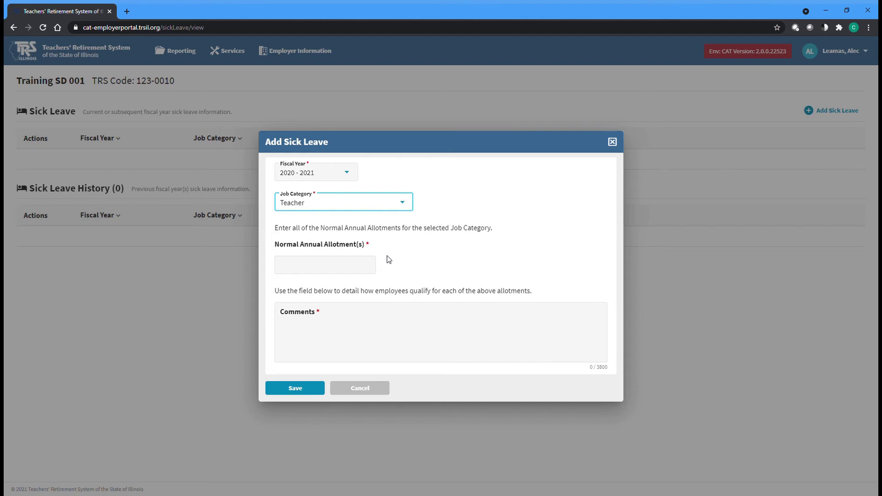
Enter normal annual allotments of 10.0, 12.0, 15.0 and 20.0.
{"action": "left_click", "coordinate": [292, 266]}
{"action": "type", "text": "10"}
{"action": "left_click", "coordinate": [485, 276]}
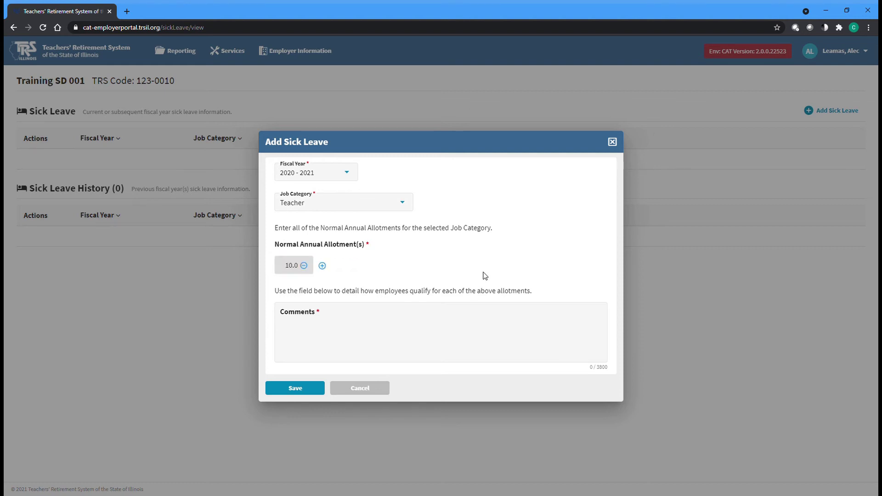
{"action": "left_click", "coordinate": [322, 266]}
{"action": "type", "text": "12"}
{"action": "left_click", "coordinate": [472, 278]}
{"action": "left_click", "coordinate": [371, 267]}
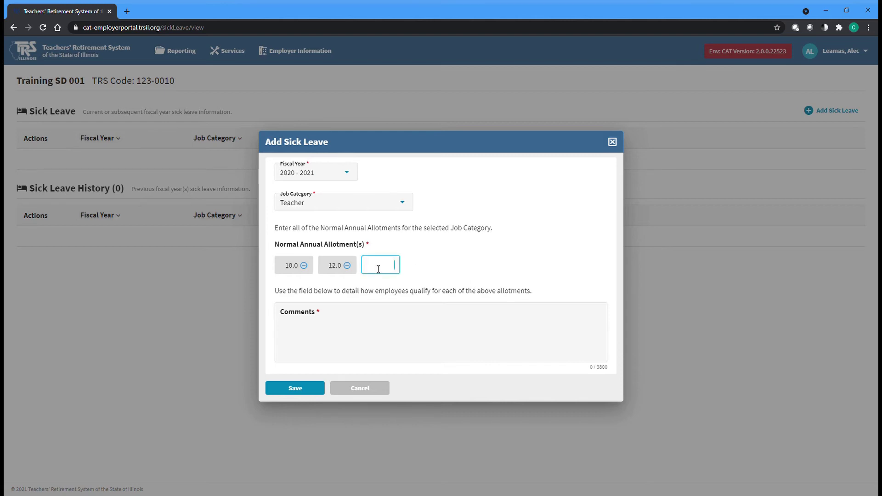
{"action": "type", "text": "15"}
{"action": "left_click", "coordinate": [439, 262]}
{"action": "left_click", "coordinate": [409, 266]}
{"action": "type", "text": "20"}
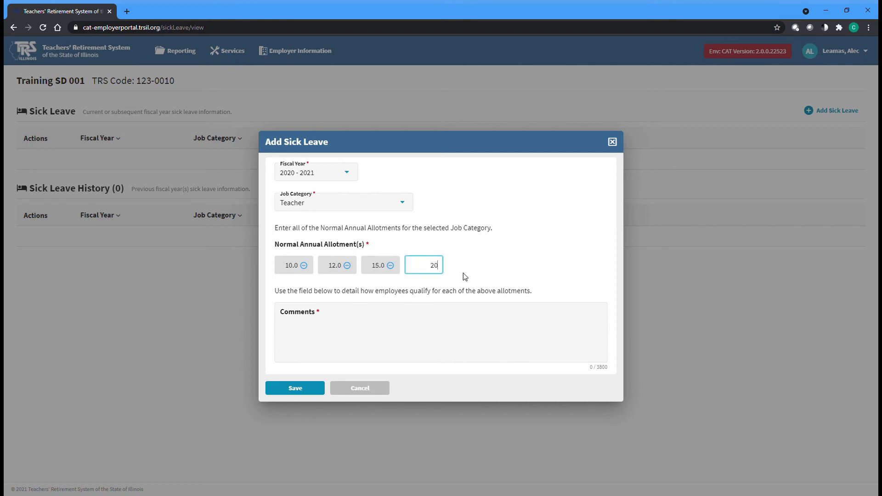
{"action": "left_click", "coordinate": [500, 276]}
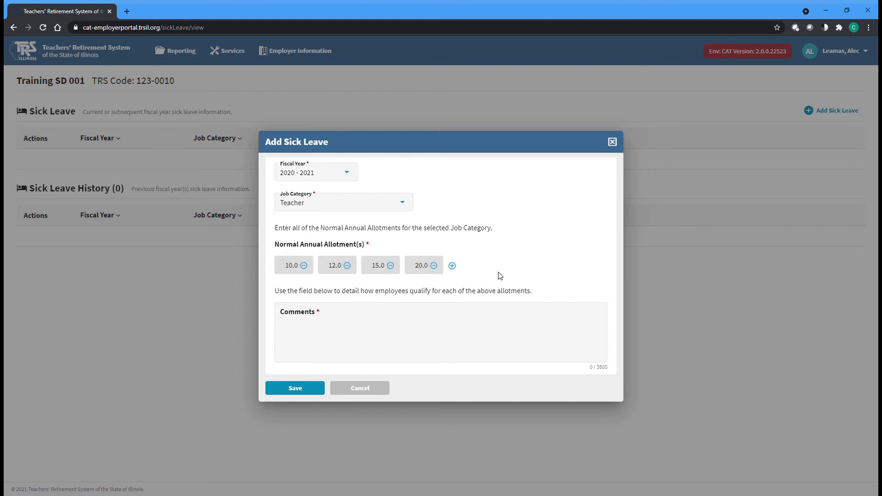
Add a years-of-service comment starting '1 - 5 Years: 10 Days' and save the Teacher sick leave entry.
{"action": "left_click", "coordinate": [455, 321]}
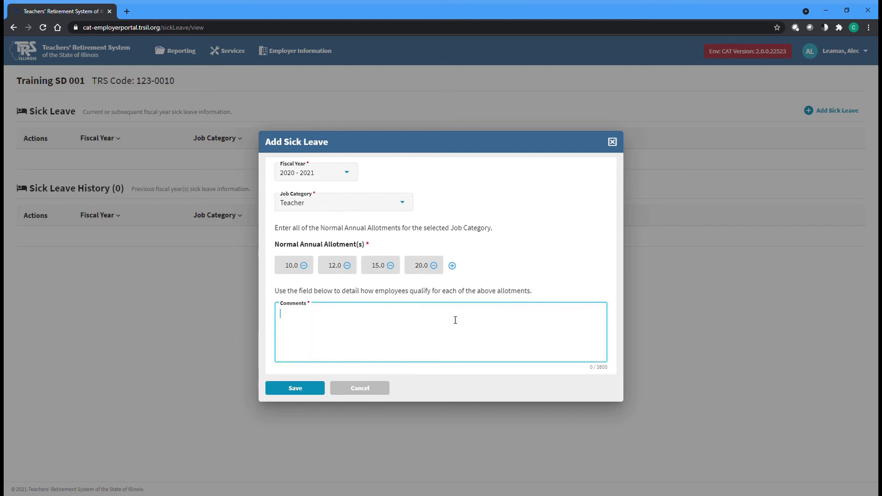
{"action": "type", "text": "1 - 5 Years: 10"}
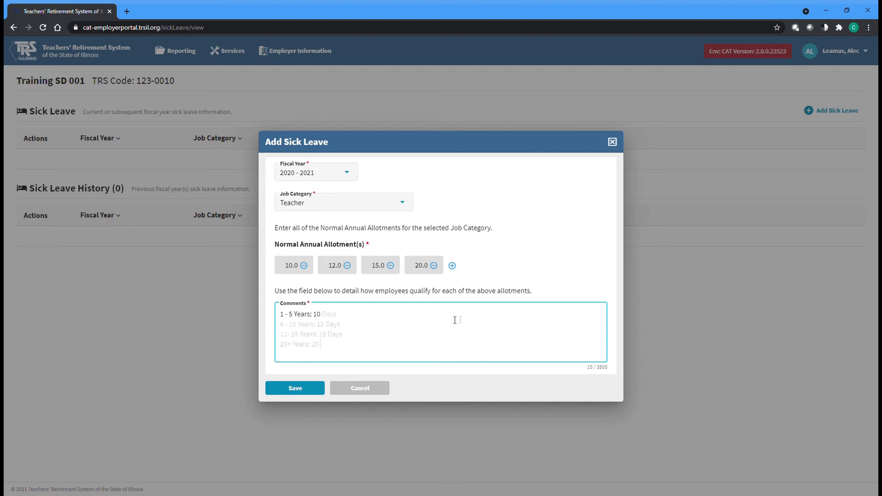
{"action": "type", "text": "Days"}
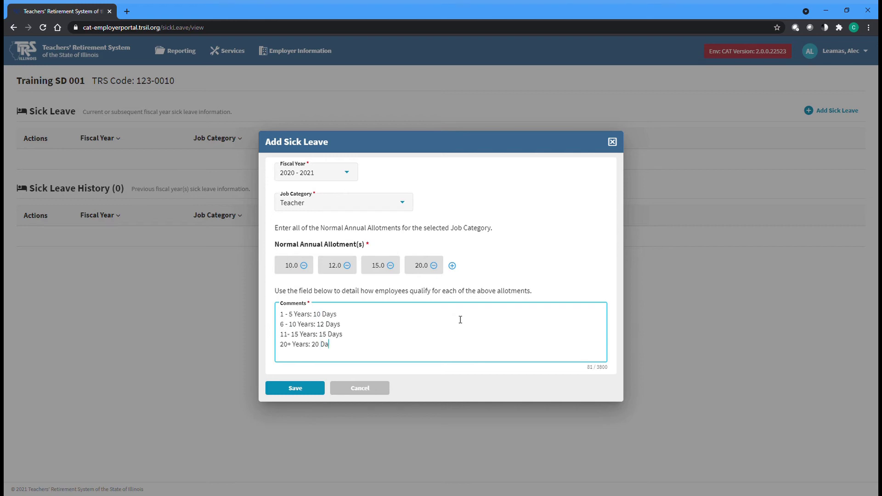
{"action": "left_click", "coordinate": [296, 395]}
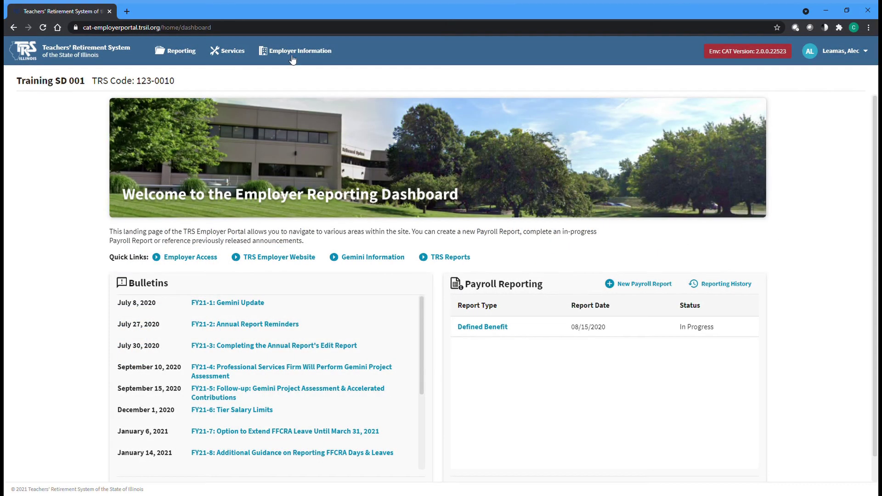
Go to the Flex Plan page from the Employer Information menu.
{"action": "left_click", "coordinate": [291, 56]}
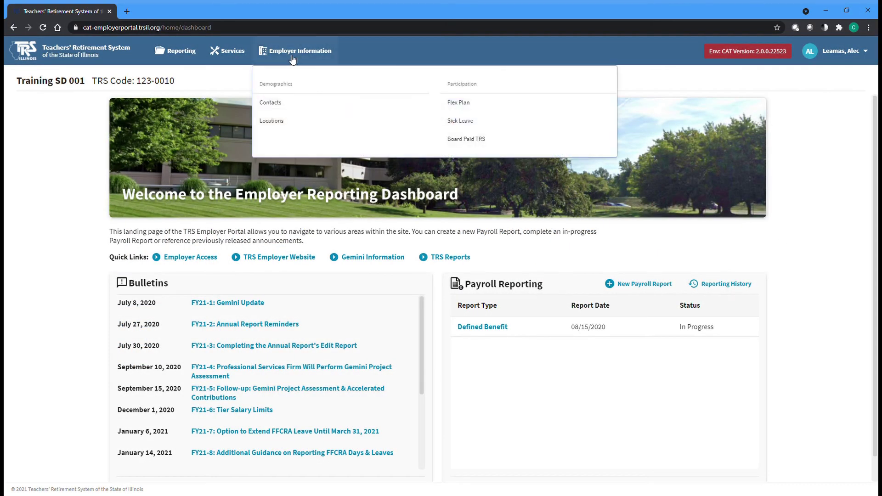
{"action": "left_click", "coordinate": [524, 108]}
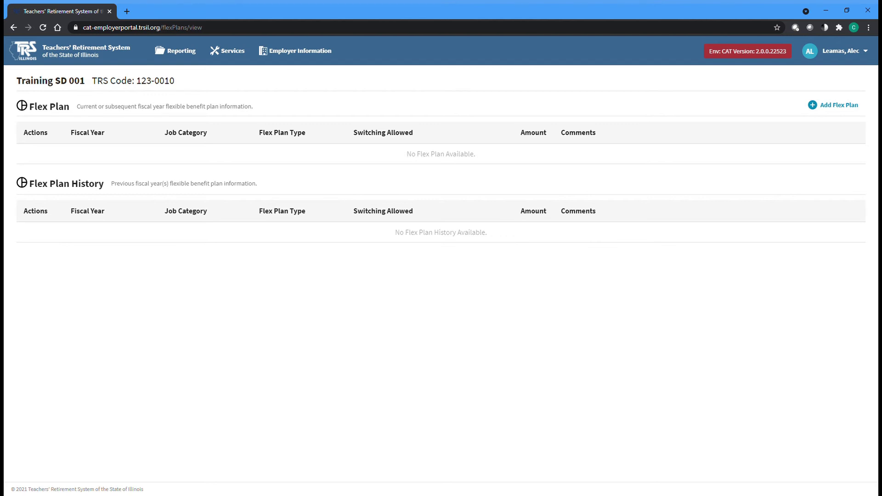
Add a flex plan for Teacher in 2020 - 2021 with an amount of 3,200.00.
{"action": "left_click", "coordinate": [839, 106]}
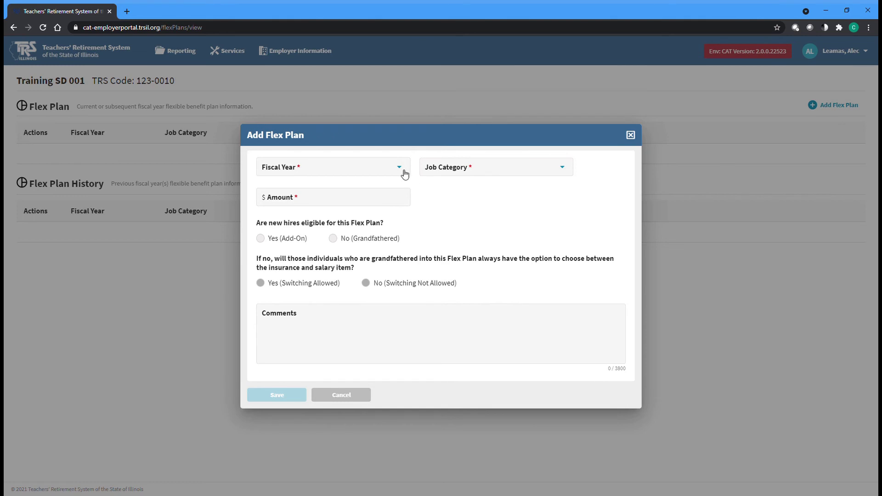
{"action": "left_click", "coordinate": [403, 173]}
{"action": "left_click", "coordinate": [396, 210]}
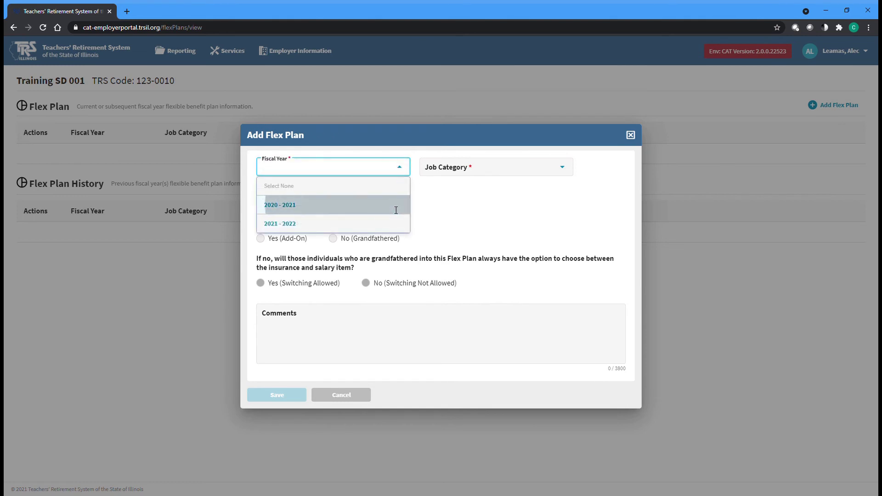
{"action": "left_click", "coordinate": [564, 169]}
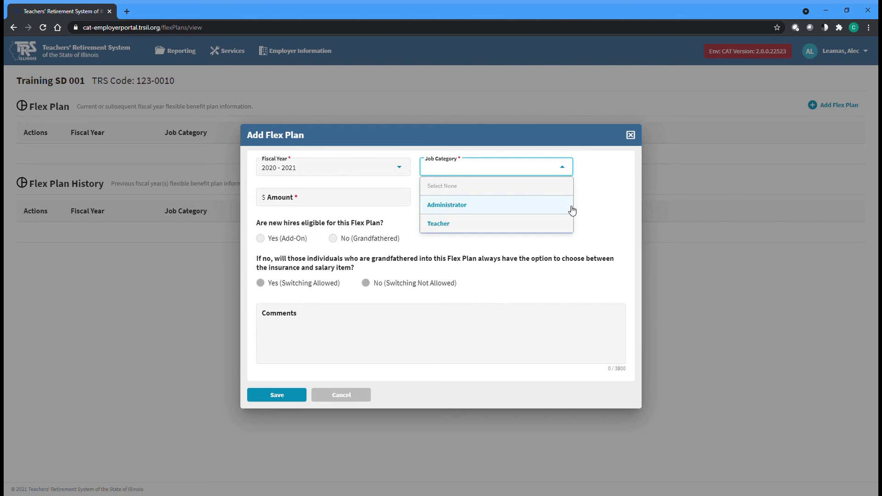
{"action": "left_click", "coordinate": [568, 229]}
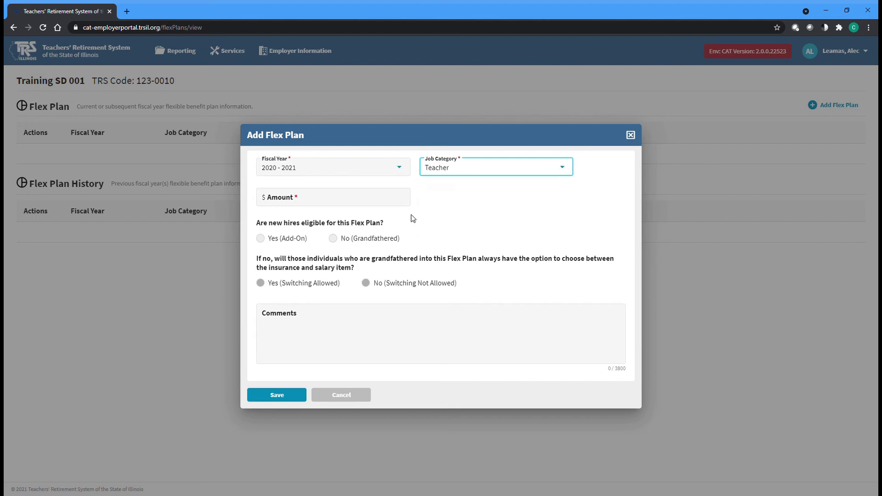
{"action": "left_click", "coordinate": [271, 202]}
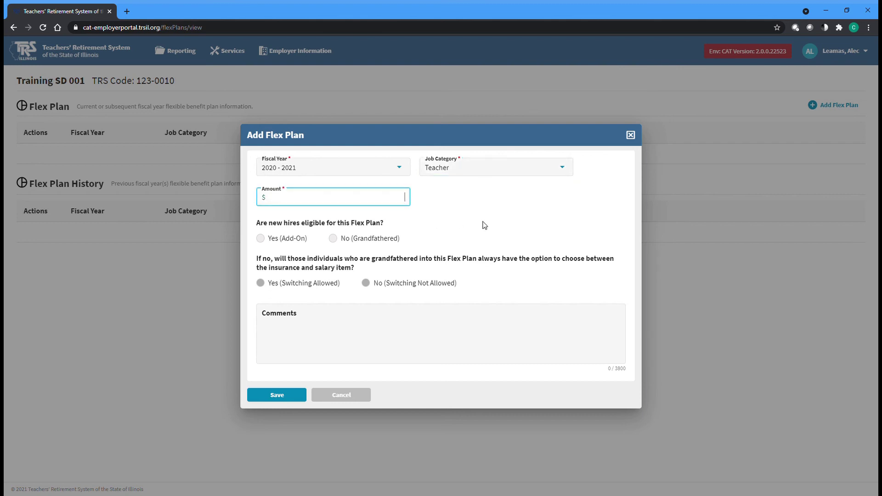
{"action": "type", "text": "3,200.00"}
Mark the flex plan No (Grandfathered) with switching allowed, comment 'Any additional information', and save.
{"action": "left_click", "coordinate": [336, 240]}
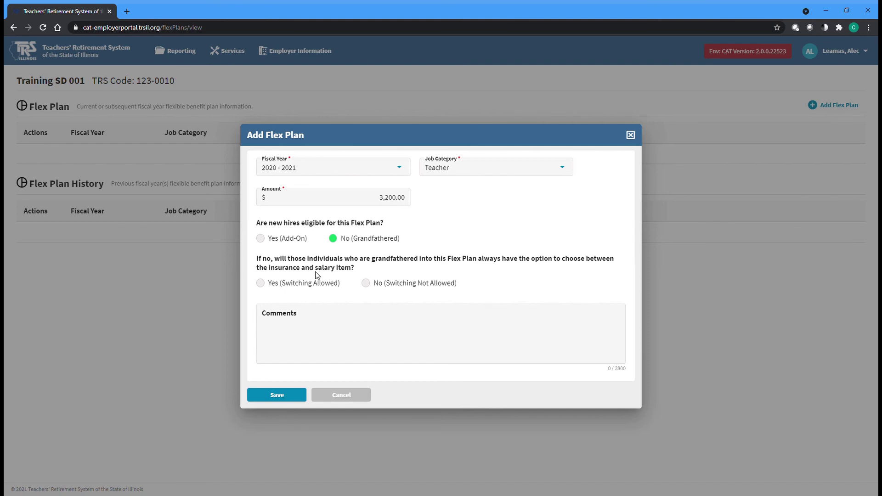
{"action": "left_click", "coordinate": [262, 291]}
{"action": "left_click", "coordinate": [269, 318]}
{"action": "type", "text": "Any additional information"}
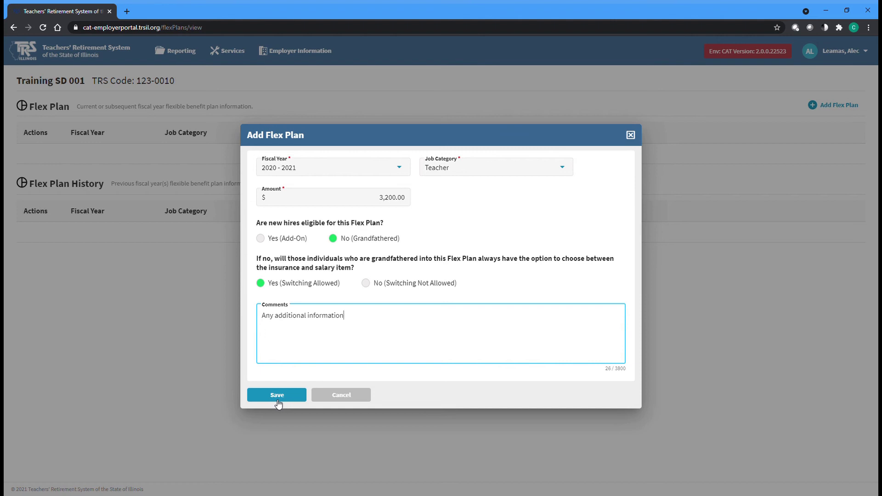
{"action": "left_click", "coordinate": [277, 400]}
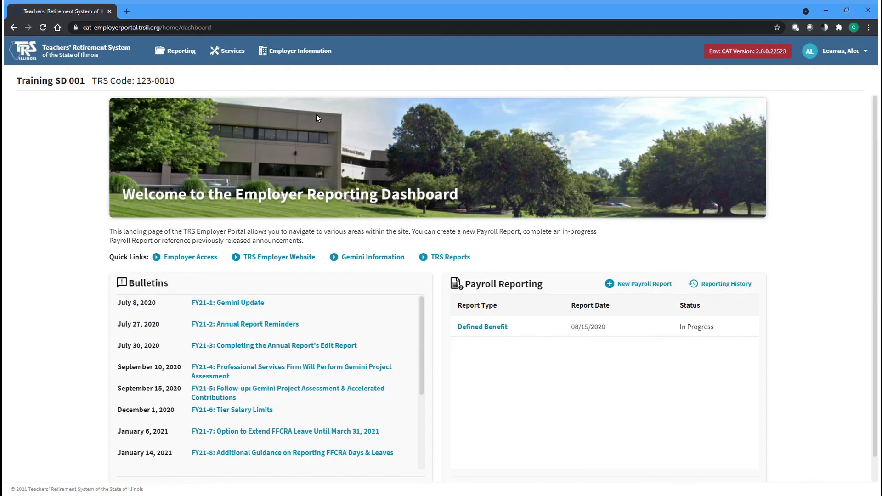
{"action": "left_click", "coordinate": [276, 52]}
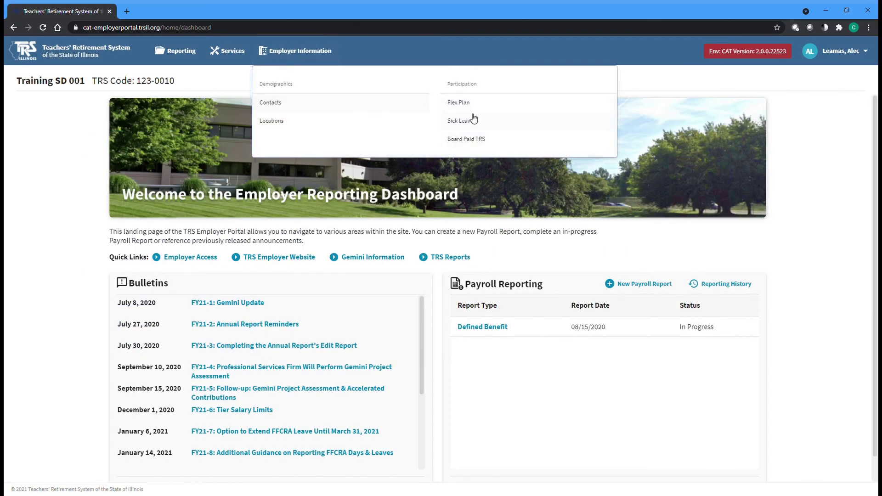
Go to the Board Paid TRS page.
{"action": "left_click", "coordinate": [468, 147]}
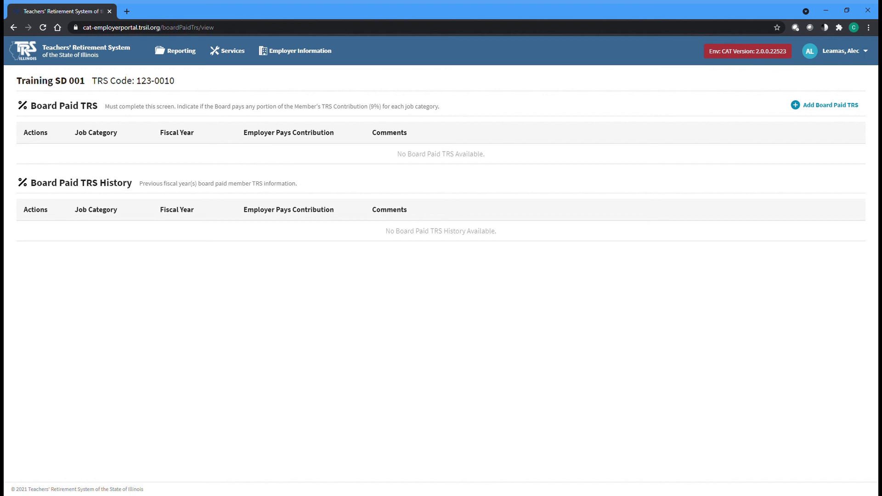
Add a Board Paid TRS entry for Teacher, 2020 - 2021, employer paying, with comment 'Full 9%'.
{"action": "left_click", "coordinate": [820, 111]}
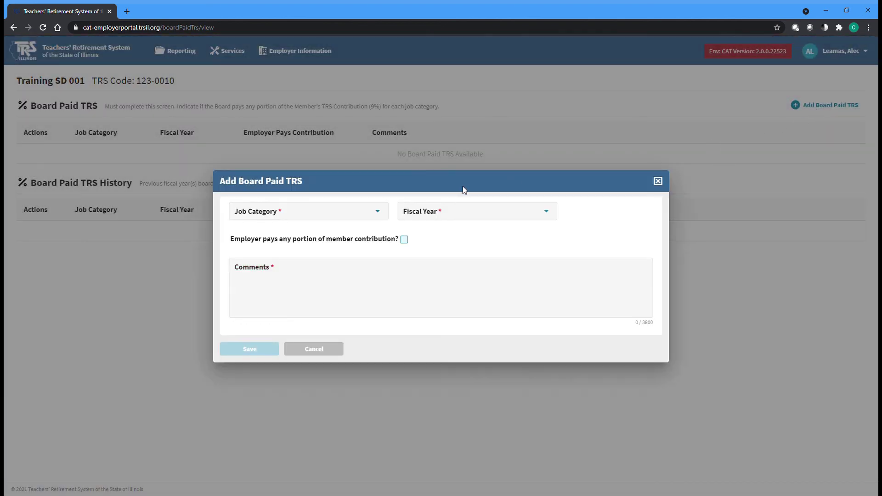
{"action": "left_click", "coordinate": [379, 216]}
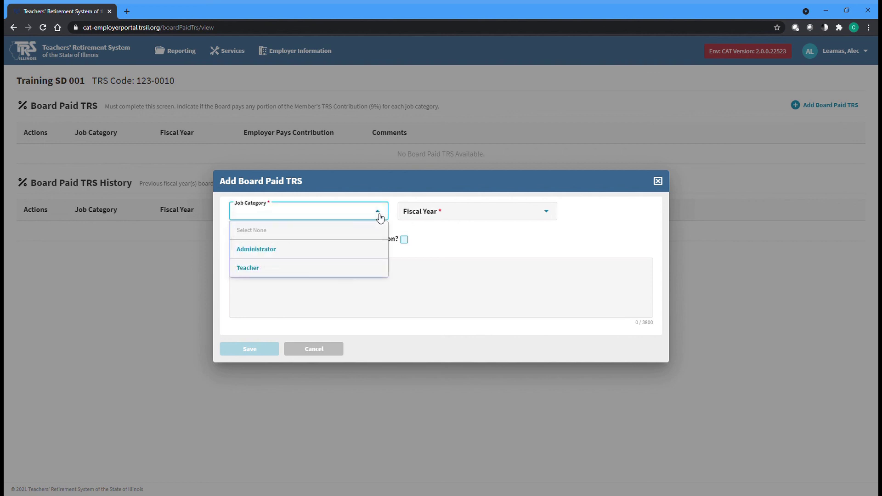
{"action": "left_click", "coordinate": [368, 271]}
{"action": "left_click", "coordinate": [546, 214]}
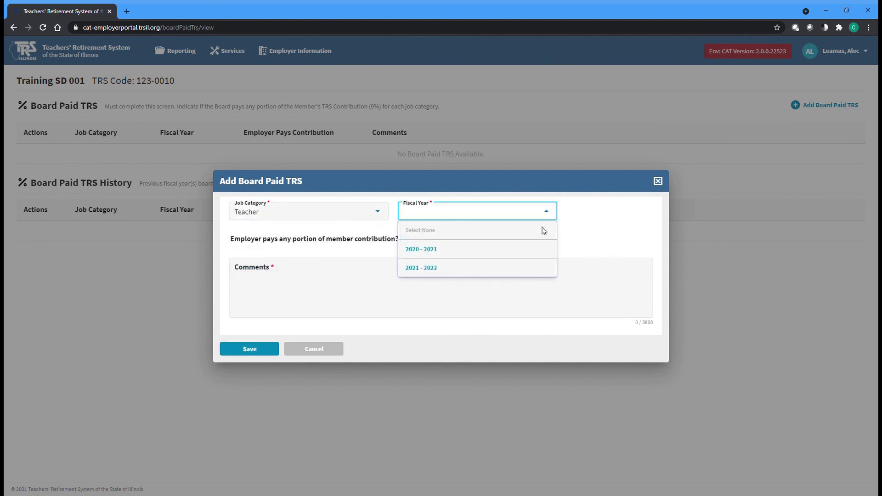
{"action": "left_click", "coordinate": [539, 252]}
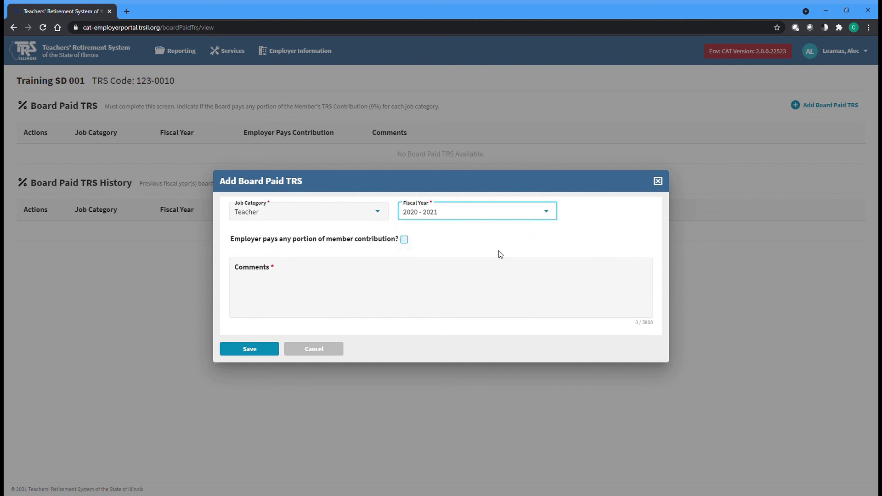
{"action": "left_click", "coordinate": [440, 255]}
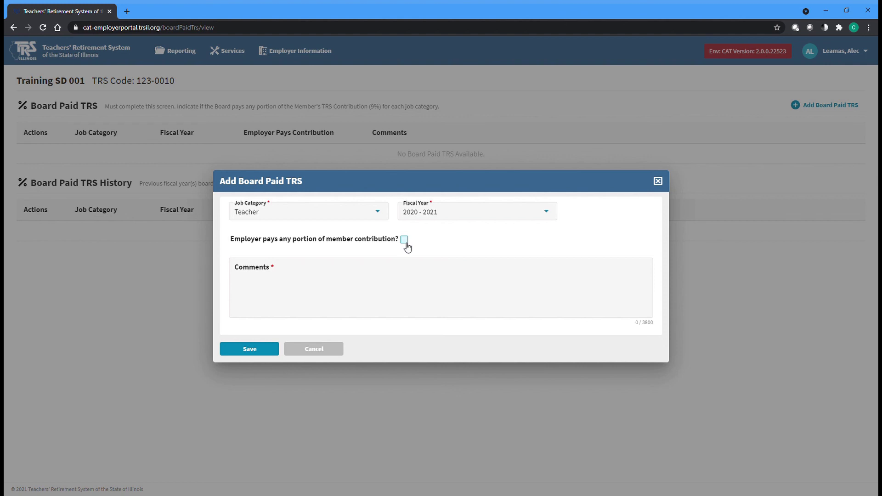
{"action": "left_click", "coordinate": [354, 269]}
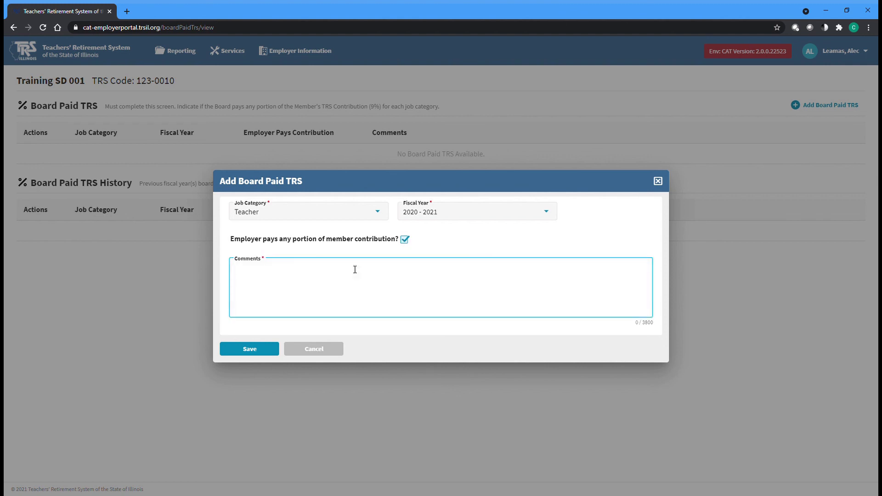
{"action": "type", "text": "Full 9%"}
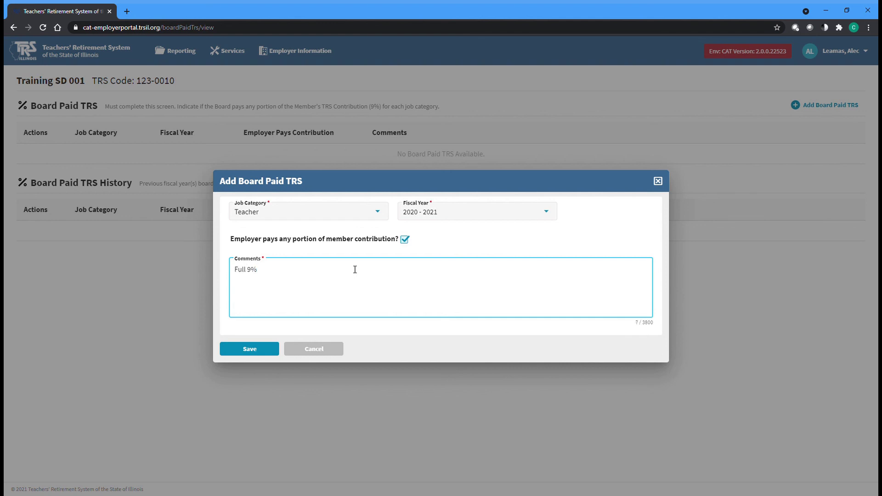